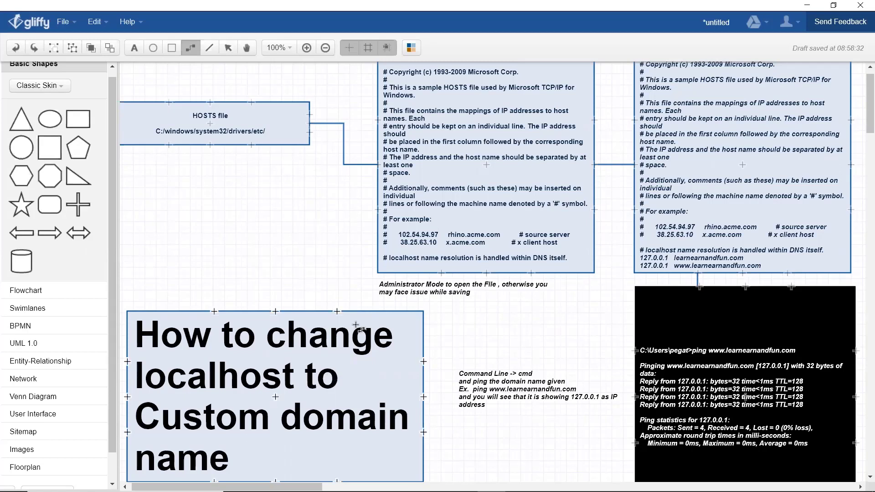
- Minimize the Pega Platform console and bring the Apache Tomcat browser window forward
{"action": "mouse_move", "coordinate": [447, 490]}
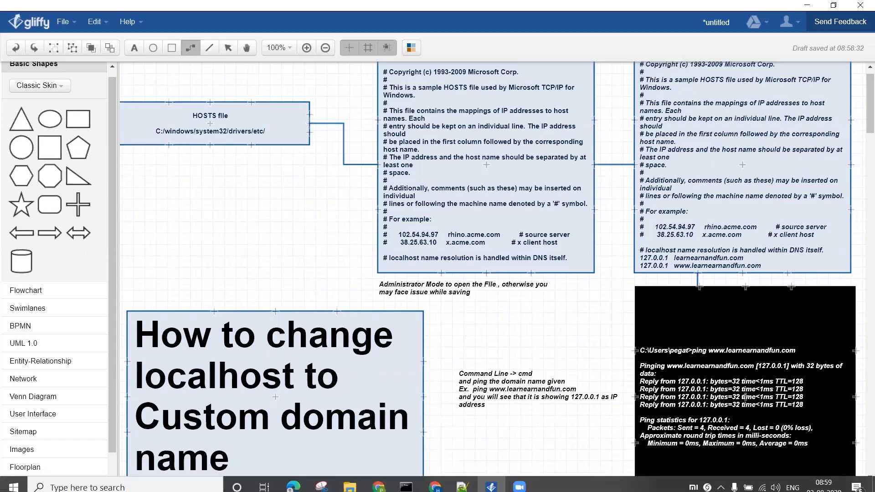
{"action": "left_click", "coordinate": [406, 481]}
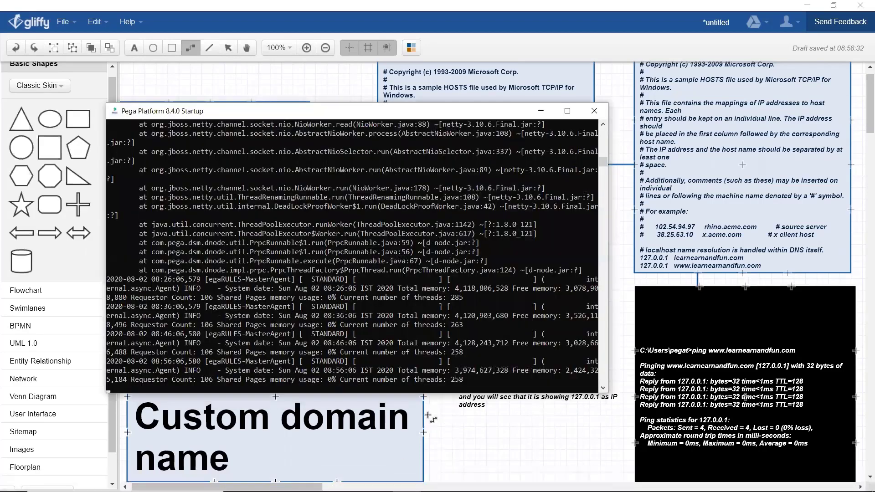
{"action": "left_click", "coordinate": [541, 112]}
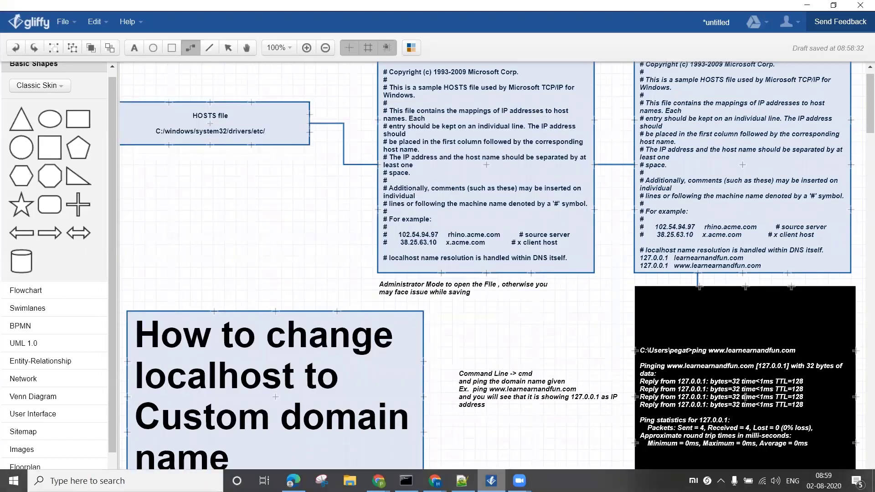
{"action": "mouse_move", "coordinate": [435, 481]}
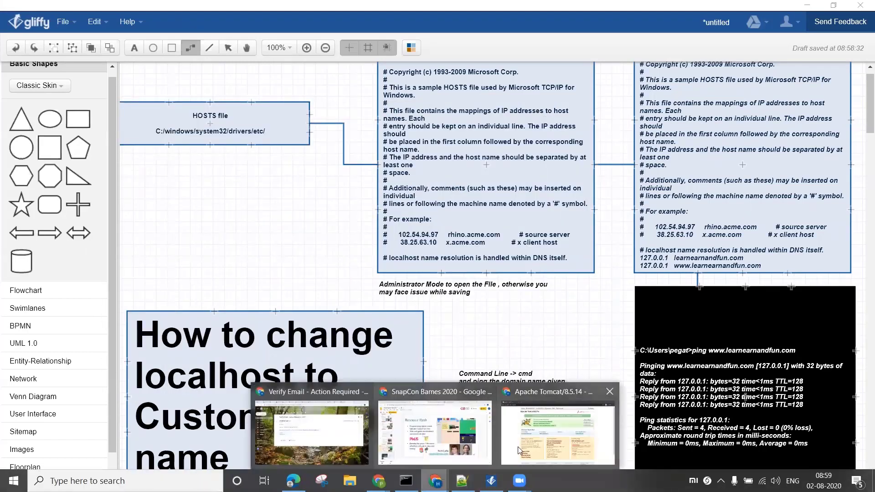
{"action": "left_click", "coordinate": [520, 447]}
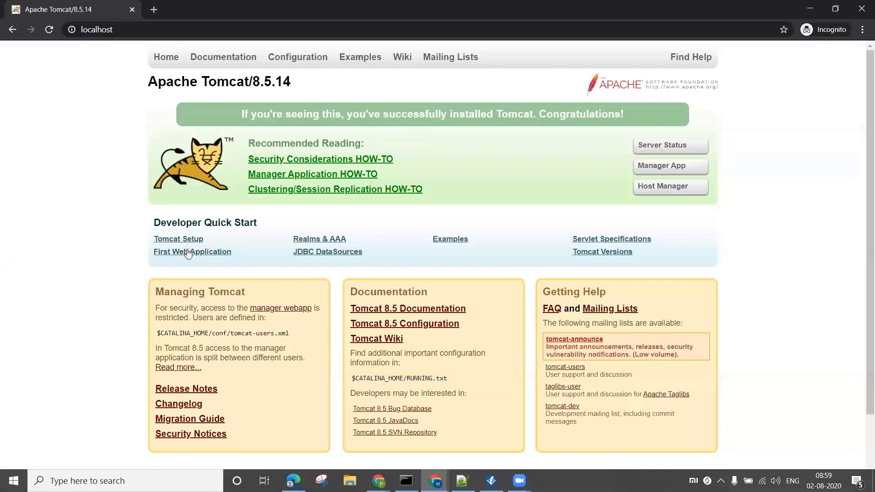
{"action": "left_click", "coordinate": [138, 31]}
{"action": "double_click", "coordinate": [137, 30]}
{"action": "left_click", "coordinate": [138, 30]}
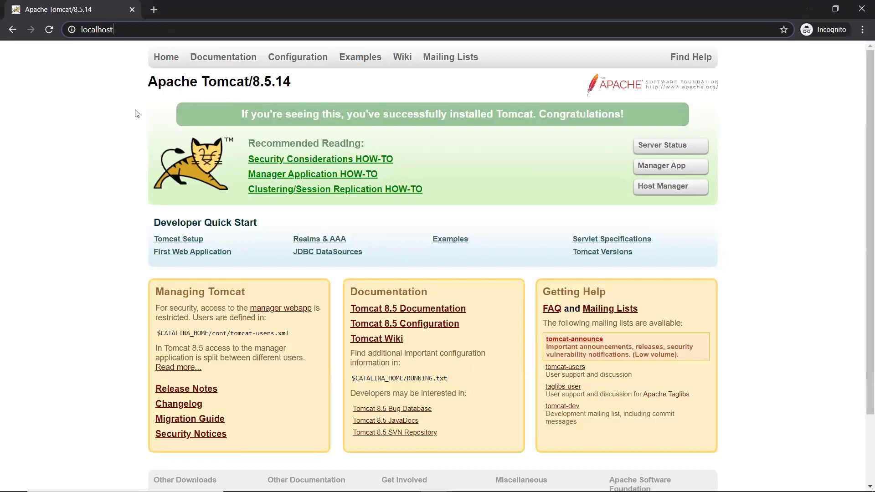
{"action": "key", "text": "BackSpace"}
{"action": "key", "text": "BackSpace"}
{"action": "key", "text": "BackSpace"}
{"action": "key", "text": "BackSpace"}
{"action": "key", "text": "BackSpace"}
{"action": "key", "text": "BackSpace"}
{"action": "key", "text": "BackSpace"}
{"action": "key", "text": "BackSpace"}
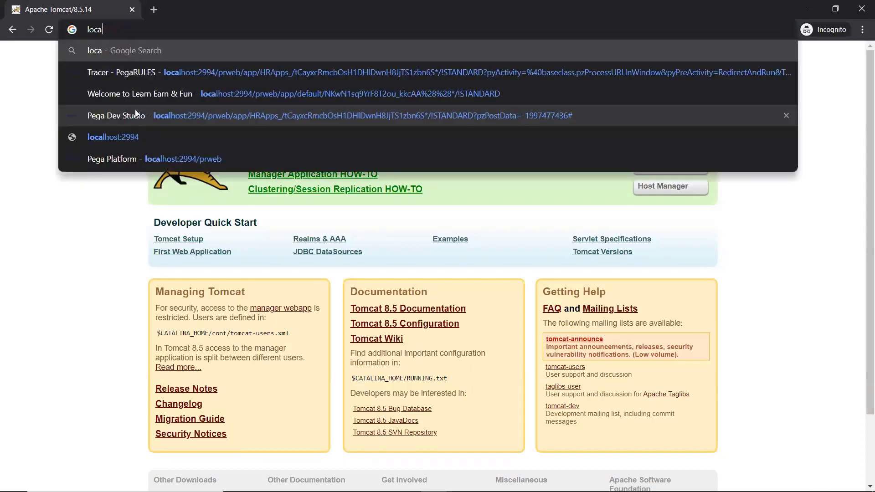
{"action": "key", "text": "BackSpace"}
{"action": "type", "text": "wwww"}
{"action": "key", "text": "BackSpace"}
{"action": "type", "text": "."}
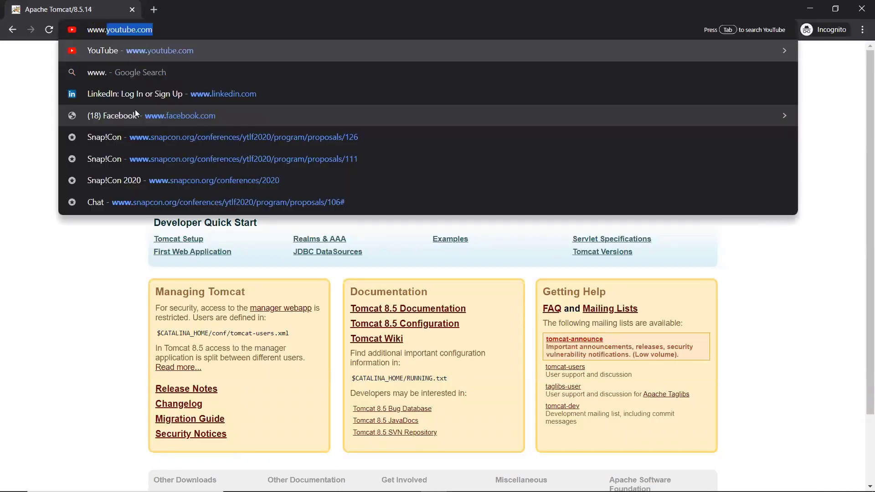
{"action": "type", "text": "learnea"}
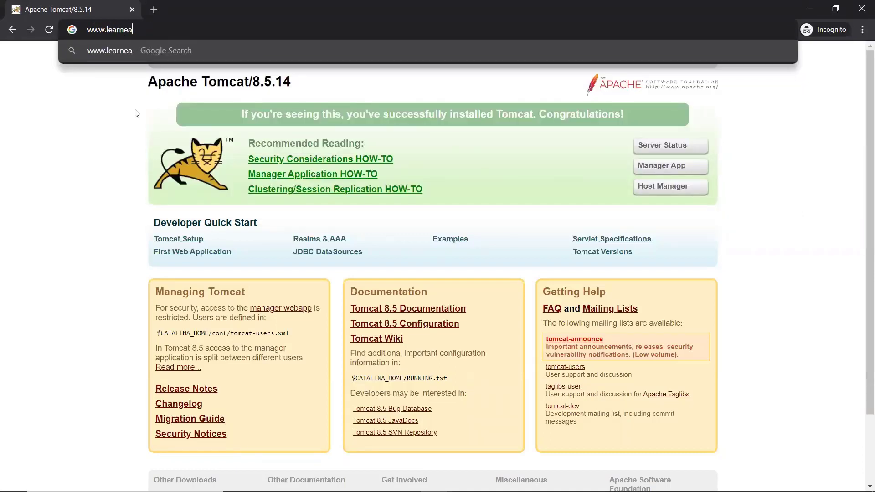
{"action": "type", "text": "rnand"}
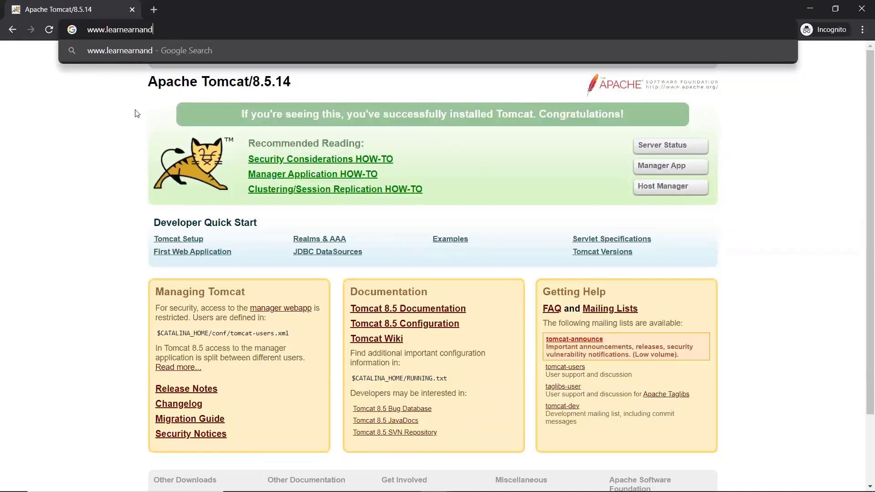
{"action": "type", "text": "fun.com"}
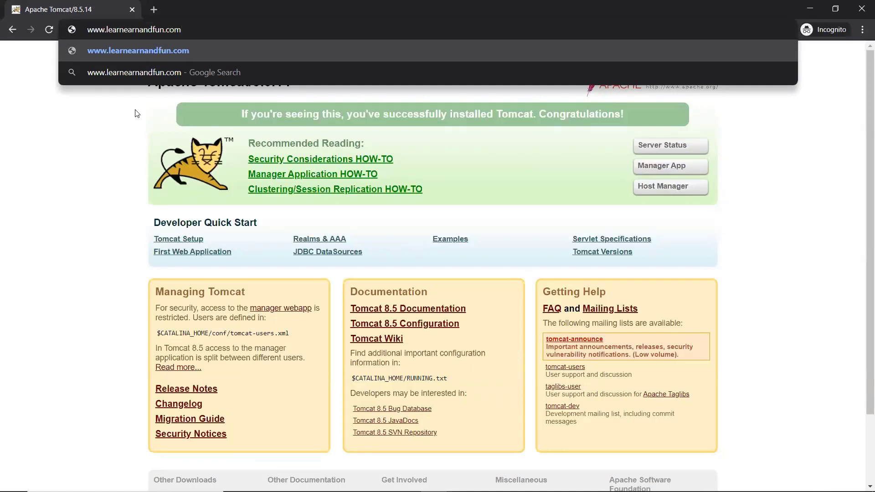
{"action": "key", "text": "Return"}
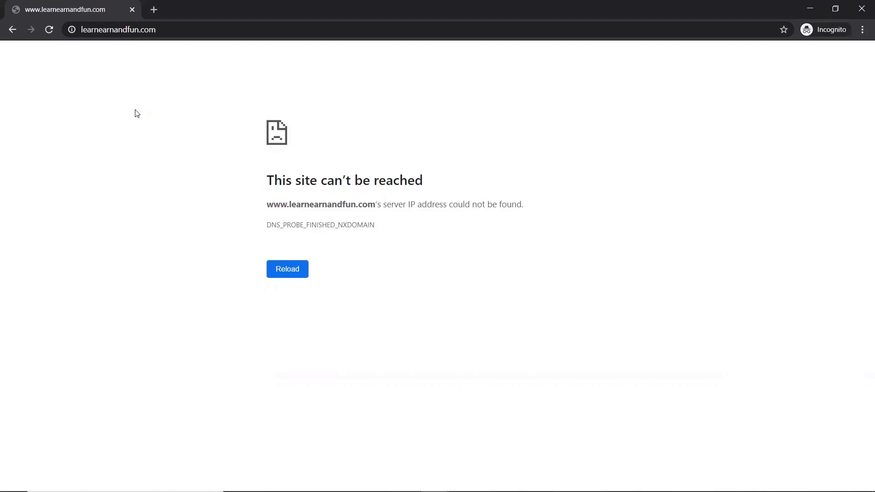
- Switch back to the Gliffy hosts-file tutorial diagram
{"action": "key", "text": "alt+Tab"}
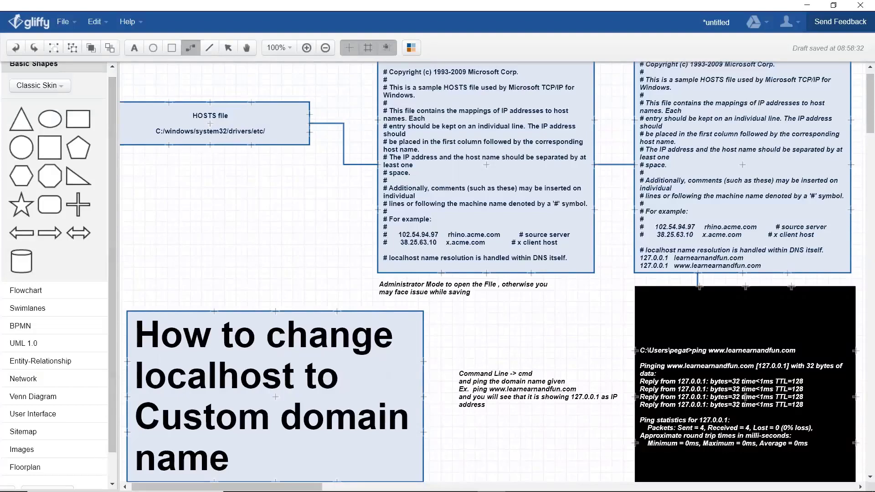
- Open a File Explorer window at the pasted path C:\Windows\System32\drivers\etc
{"action": "mouse_move", "coordinate": [117, 489]}
{"action": "key", "text": "super+e"}
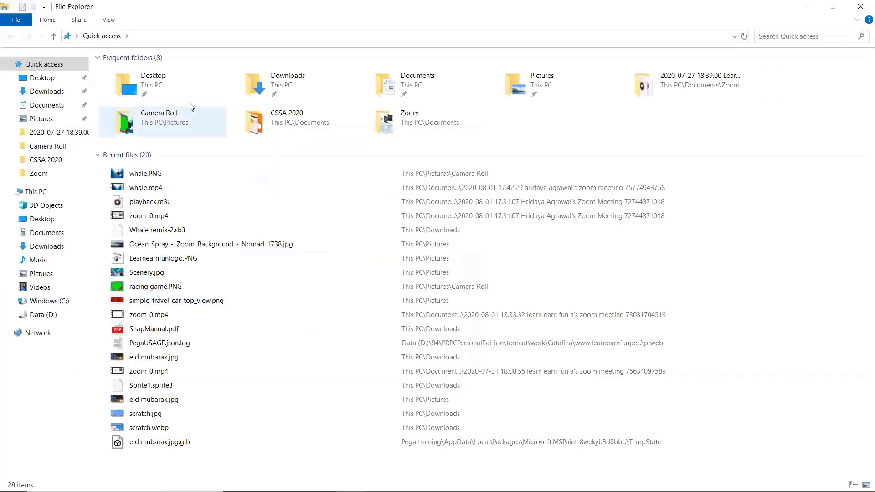
{"action": "left_click", "coordinate": [153, 36]}
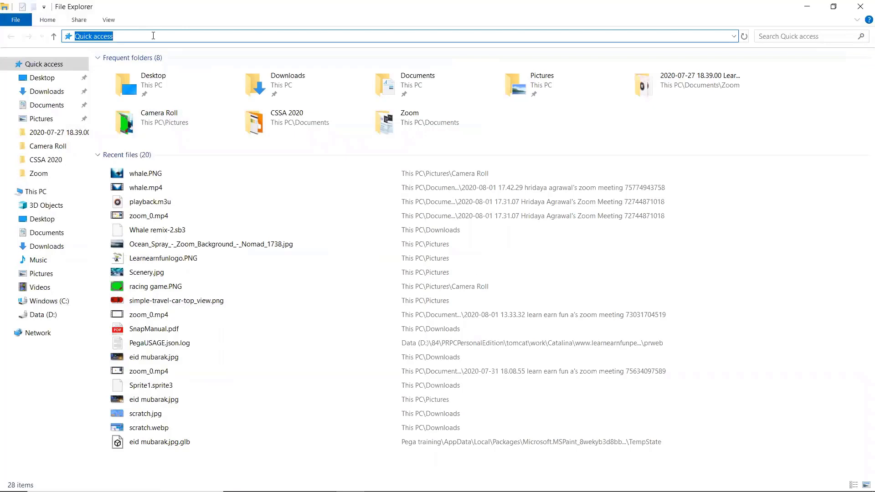
{"action": "type", "text": "C:/windows/system32/drivers/etc/"}
{"action": "key", "text": "Return"}
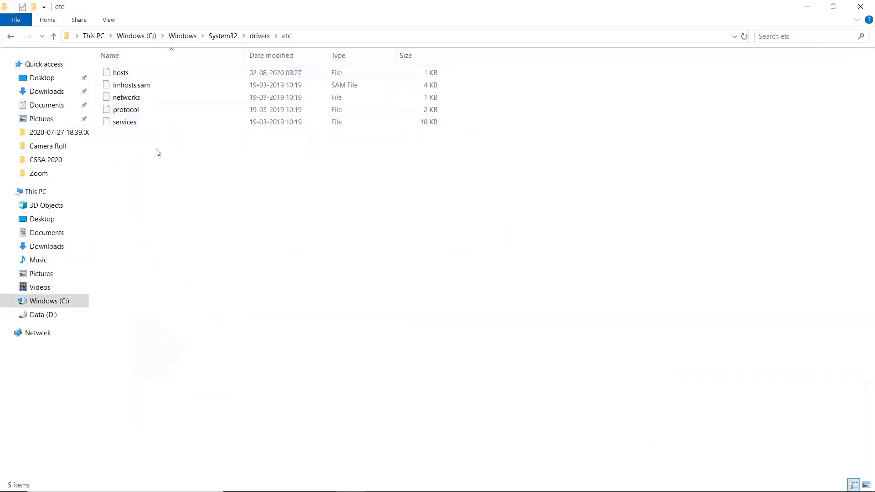
{"action": "key", "text": "alt+Tab"}
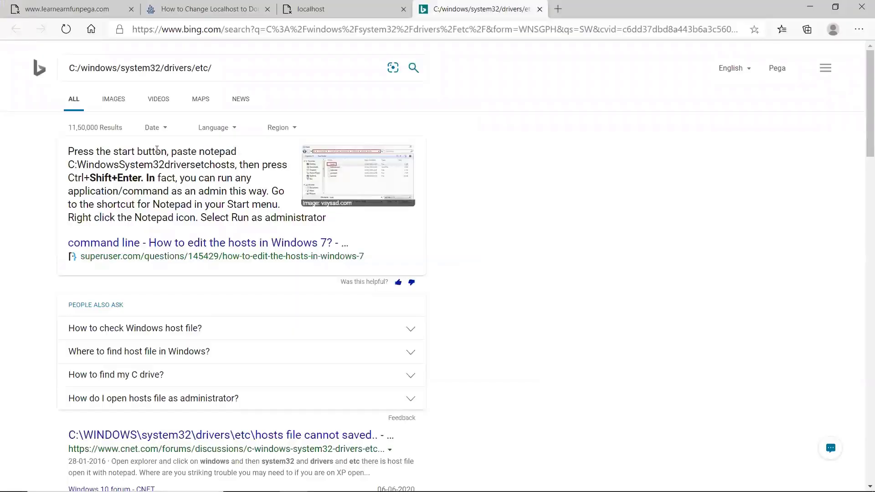
{"action": "key", "text": "alt+Tab"}
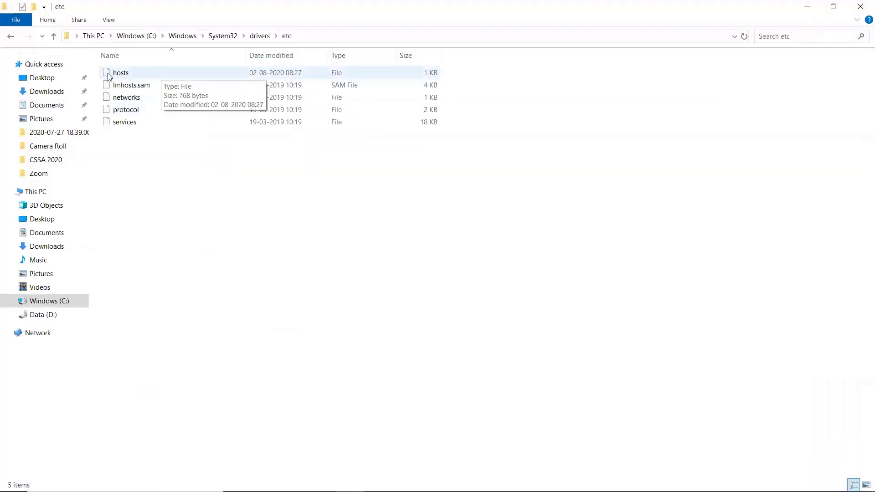
- Open the hosts file in Notepad++ from its right-click menu
{"action": "left_click", "coordinate": [148, 76]}
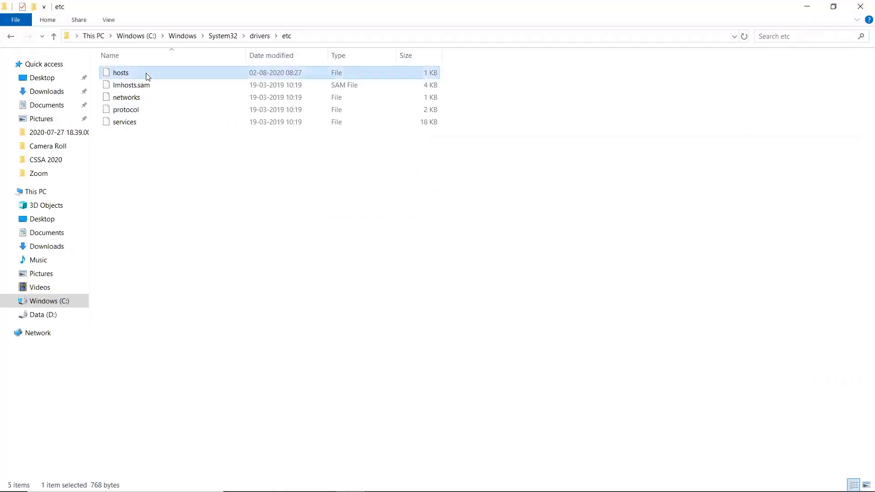
{"action": "right_click", "coordinate": [147, 76]}
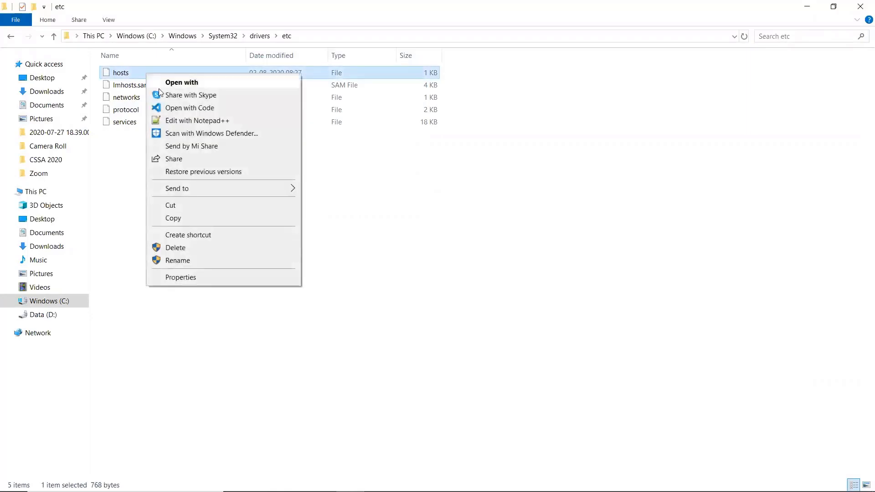
{"action": "left_click", "coordinate": [181, 124]}
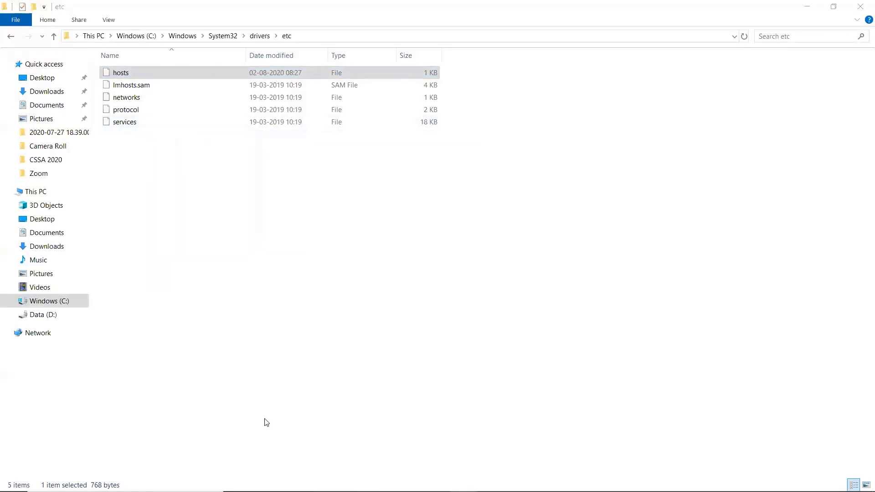
{"action": "key", "text": "alt+Tab"}
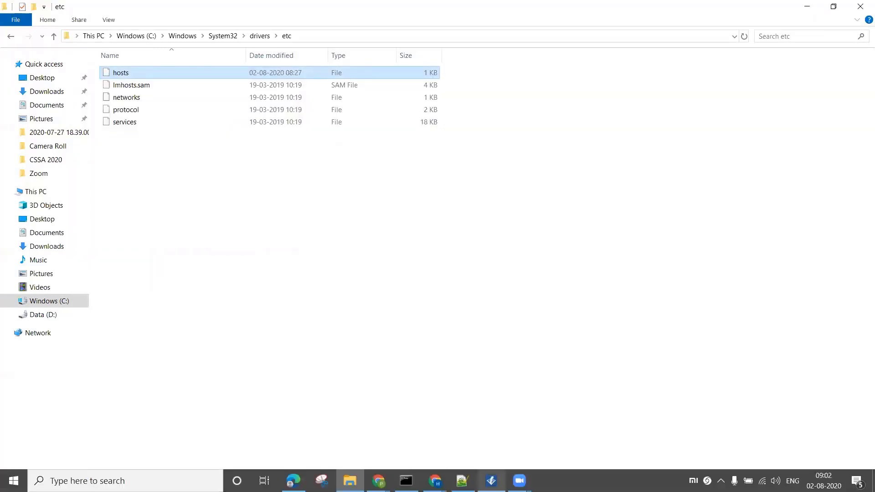
- Place the cursor on empty line 21 of the hosts file, checking the Gliffy notes first
{"action": "left_click", "coordinate": [461, 480]}
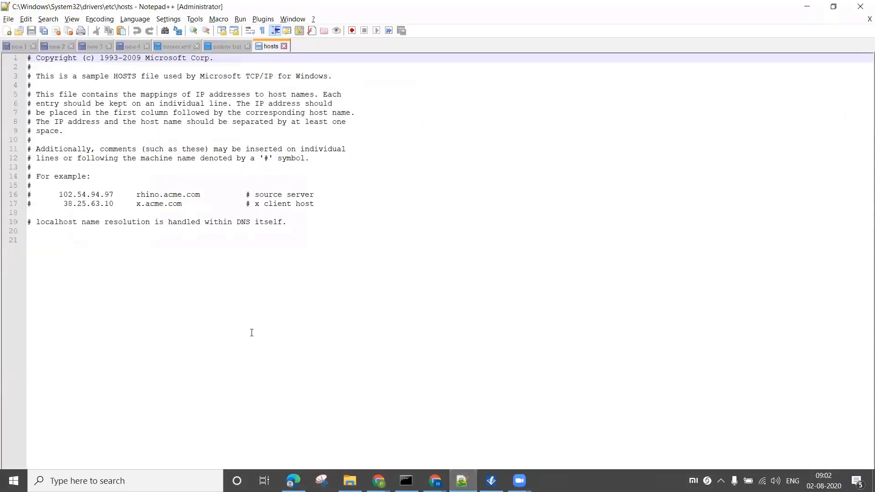
{"action": "left_click", "coordinate": [242, 305]}
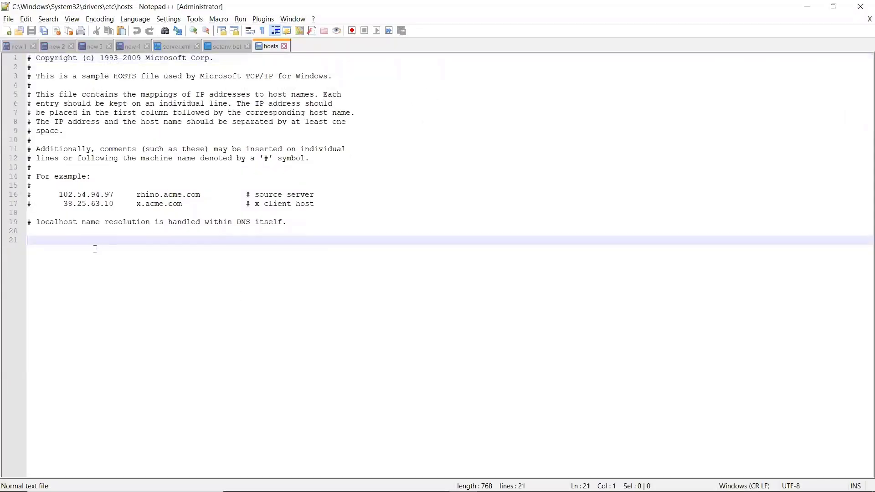
{"action": "key", "text": "alt+Tab"}
{"action": "key", "text": "alt+Tab"}
{"action": "key", "text": "alt+Tab"}
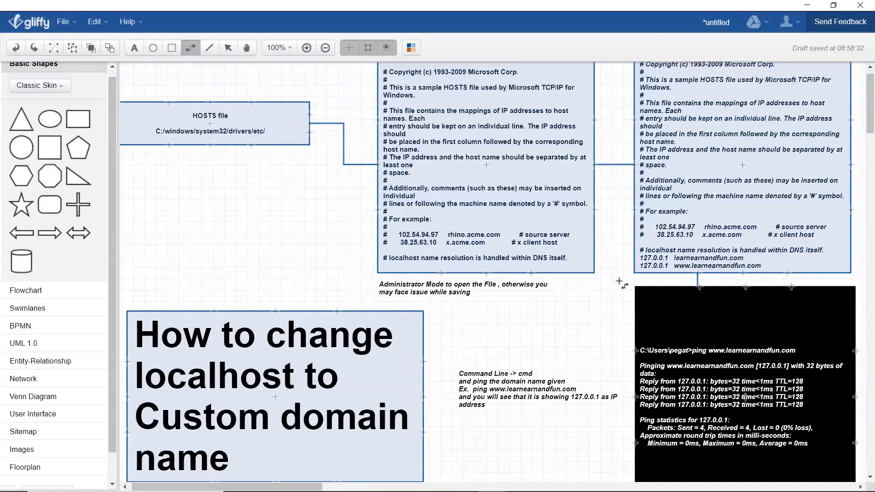
{"action": "key", "text": "alt+Tab"}
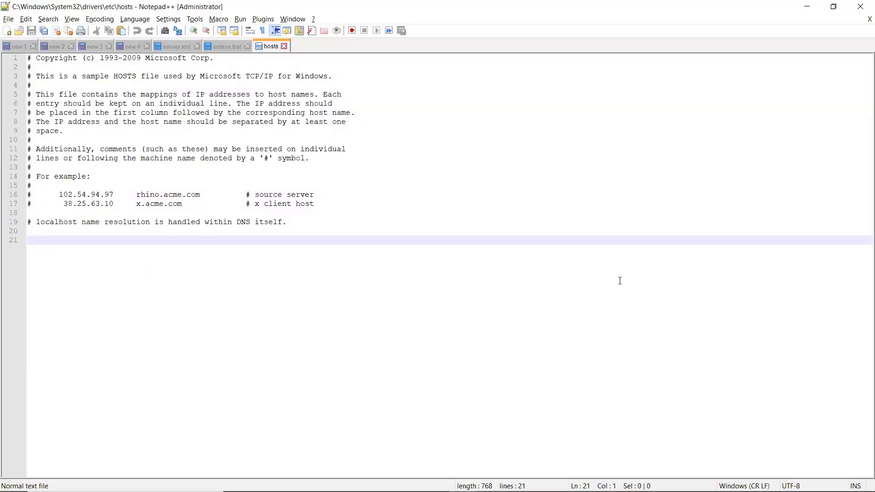
{"action": "type", "text": "127.0"}
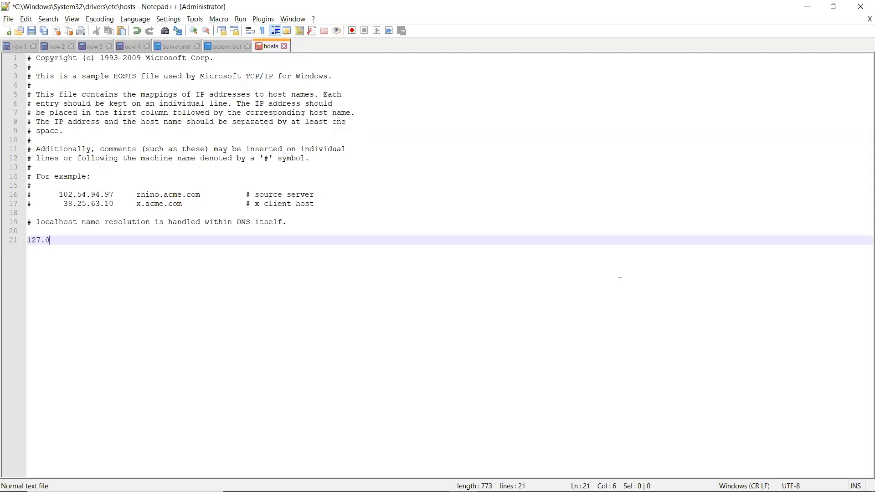
{"action": "type", "text": ".0.1 learnearn"}
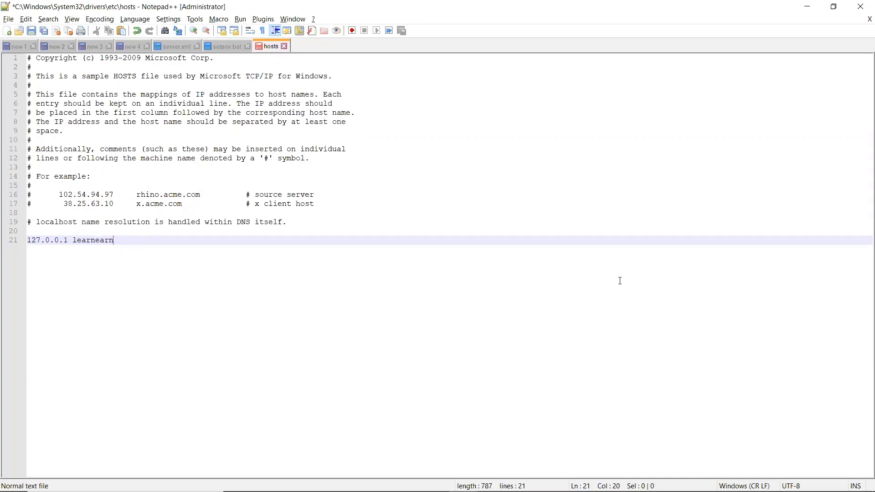
{"action": "type", "text": "andfun.com"}
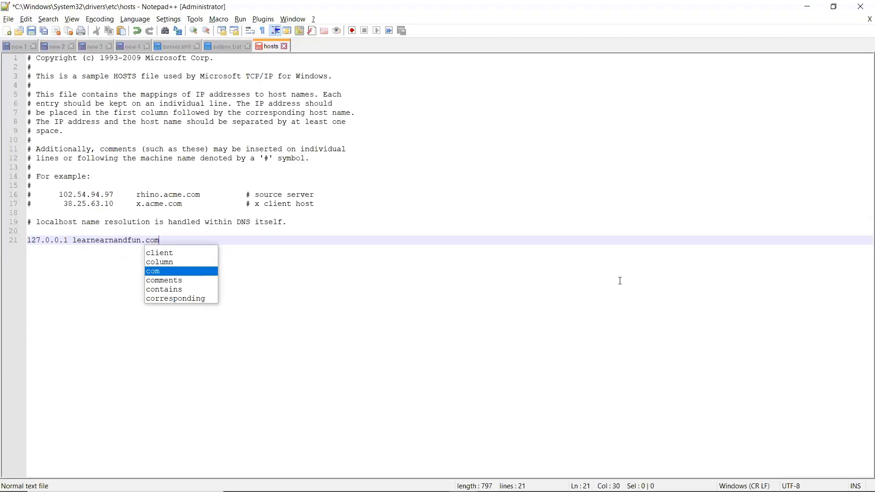
{"action": "key", "text": "Return"}
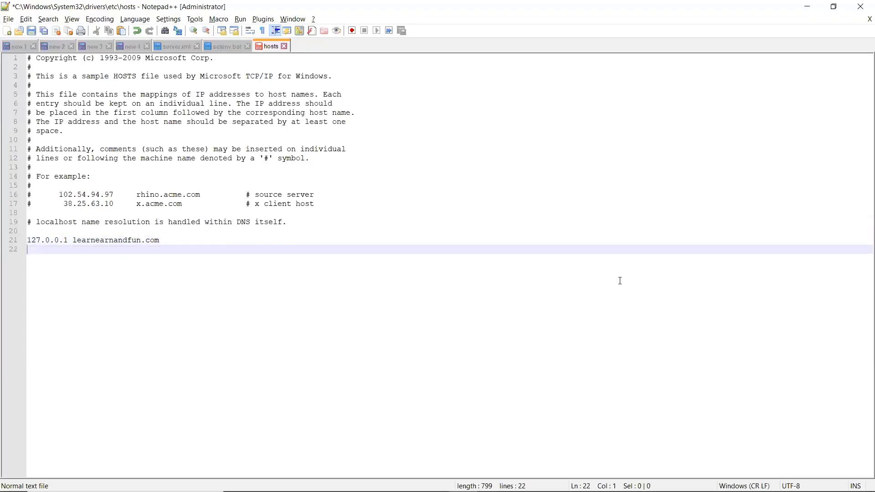
{"action": "type", "text": "127.0.0.1 www.le"}
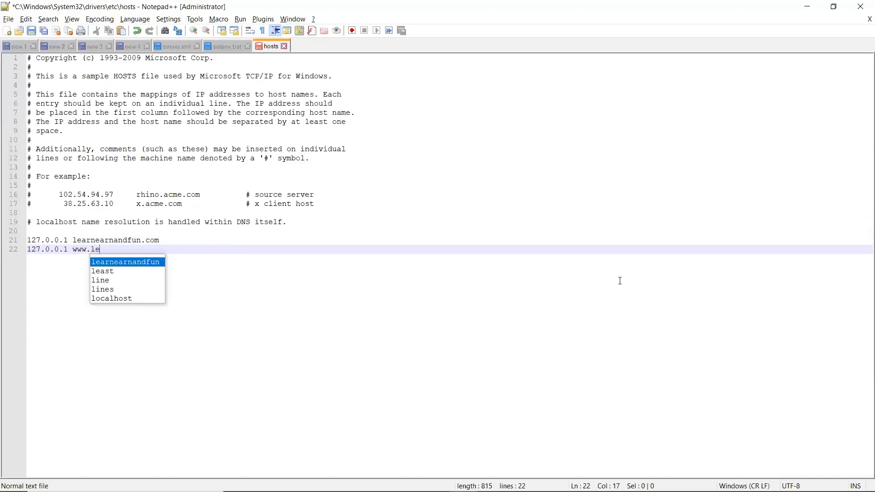
{"action": "type", "text": "arnearnan"}
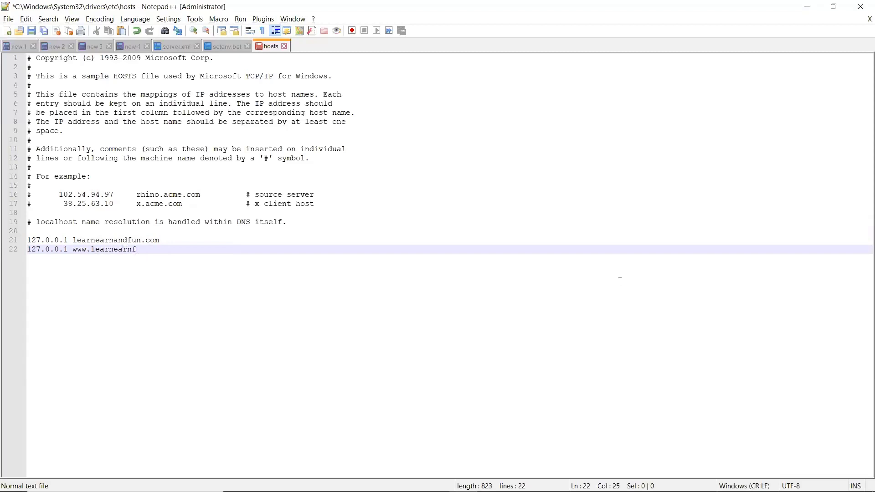
{"action": "type", "text": "dfun."}
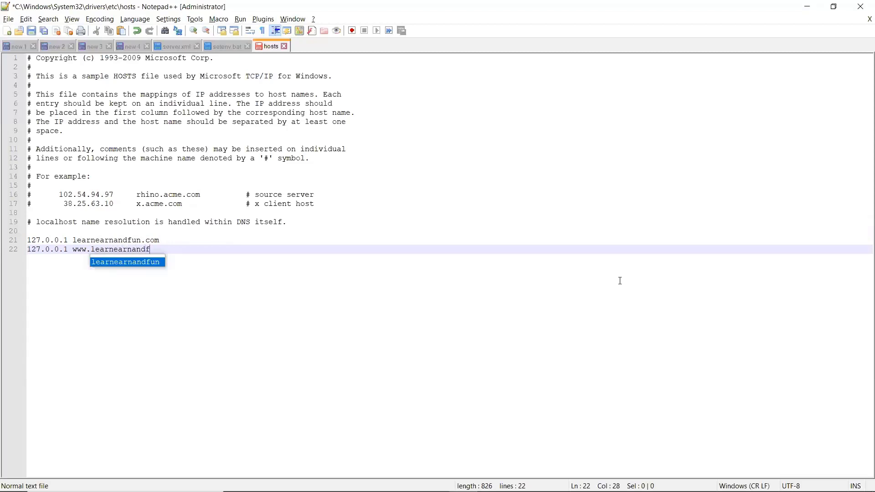
{"action": "type", "text": "com"}
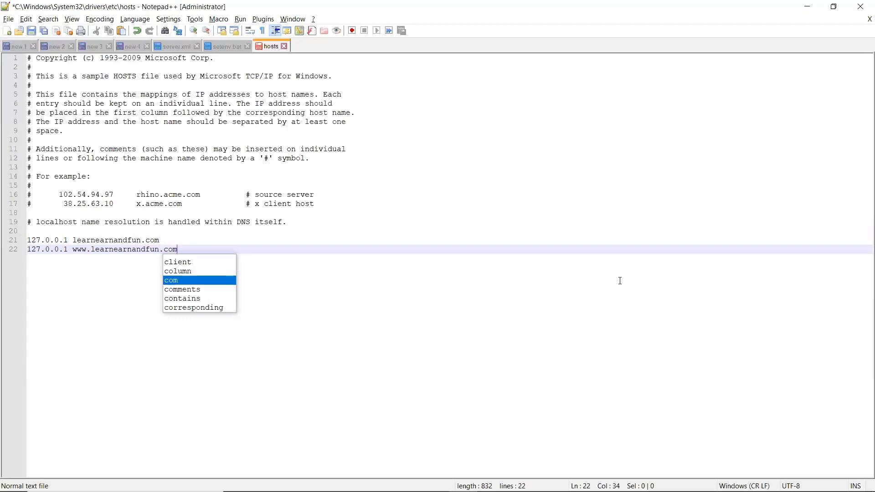
{"action": "key", "text": "Escape"}
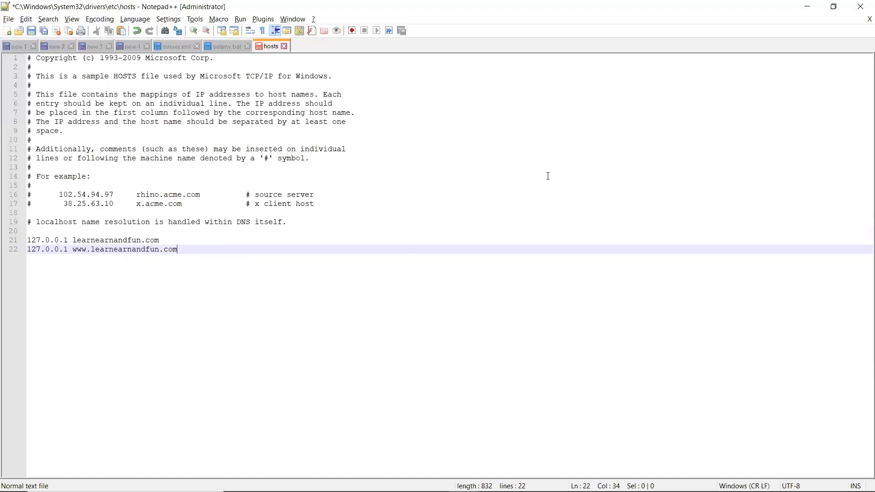
{"action": "key", "text": "ctrl+s"}
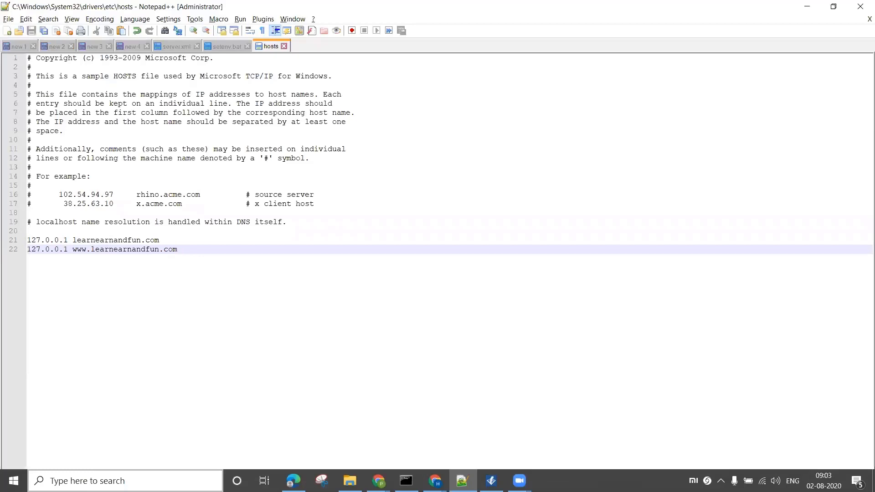
- Run 'ping learnearnandfun.com' in Command Prompt, get four 127.0.0.1 replies, then return to Chrome
{"action": "left_click", "coordinate": [80, 480]}
{"action": "type", "text": "cmd"}
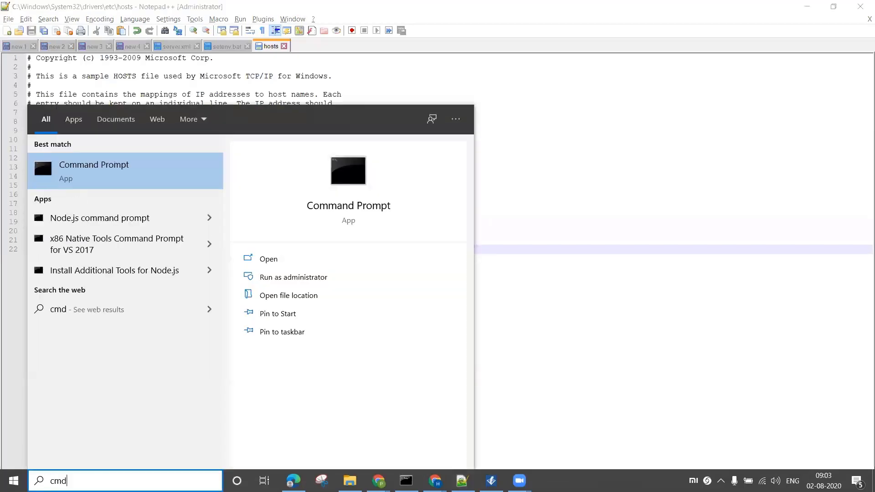
{"action": "key", "text": "Return"}
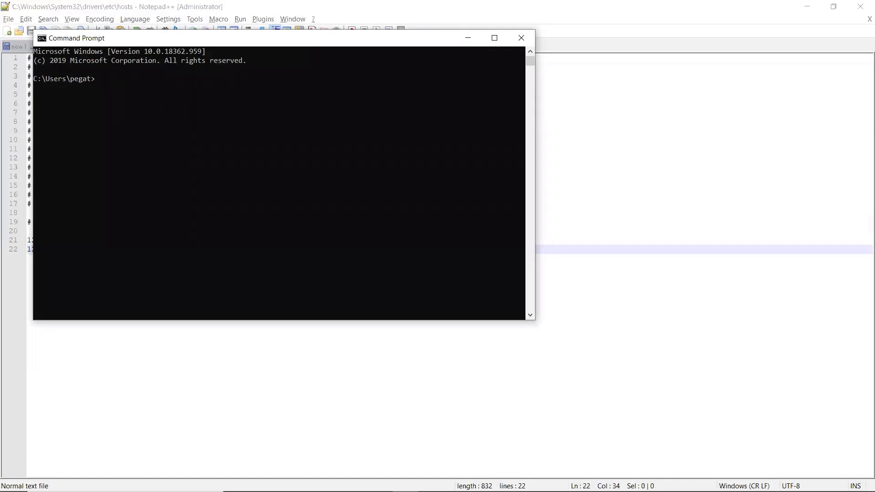
{"action": "type", "text": "ping learnearnandfun.com"}
{"action": "key", "text": "Return"}
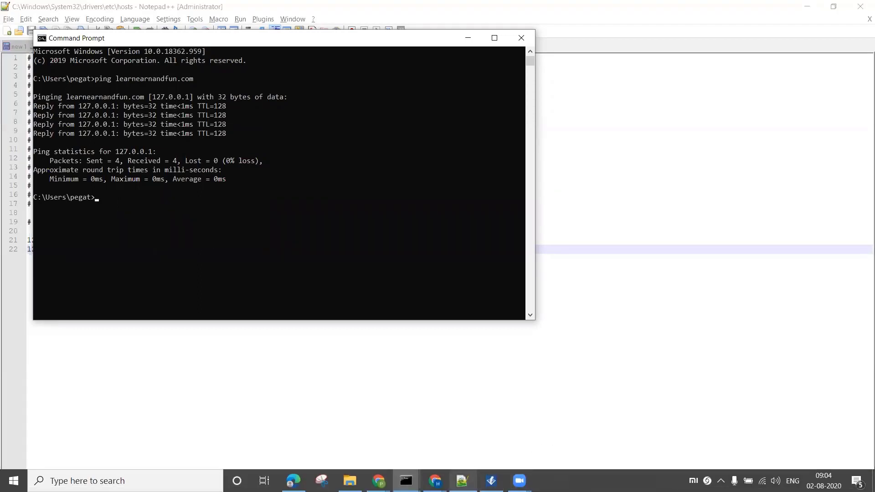
{"action": "left_click", "coordinate": [544, 438]}
{"action": "left_click", "coordinate": [202, 28]}
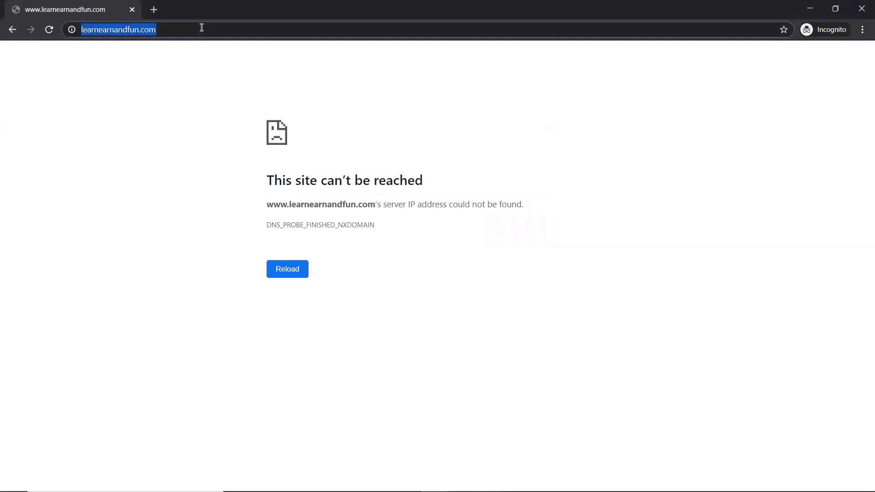
{"action": "left_click", "coordinate": [201, 28]}
{"action": "key", "text": "Return"}
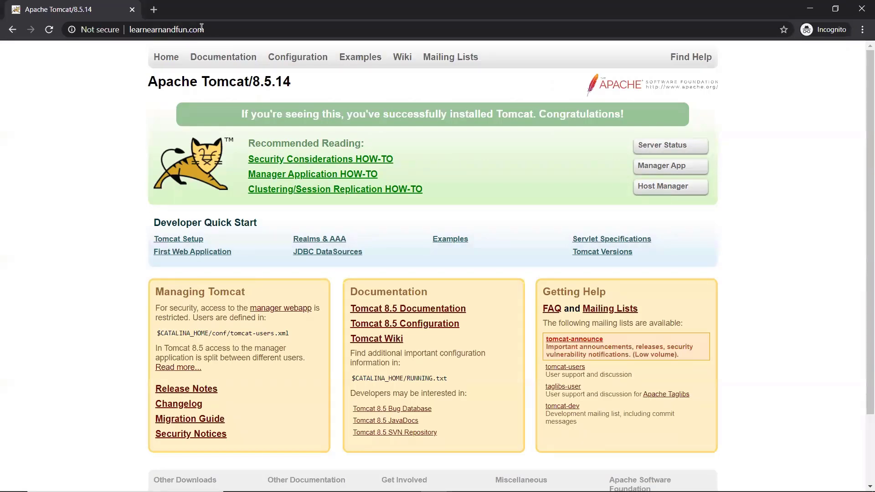
{"action": "key", "text": "alt+Tab"}
{"action": "key", "text": "alt+Tab"}
{"action": "key", "text": "alt+Tab"}
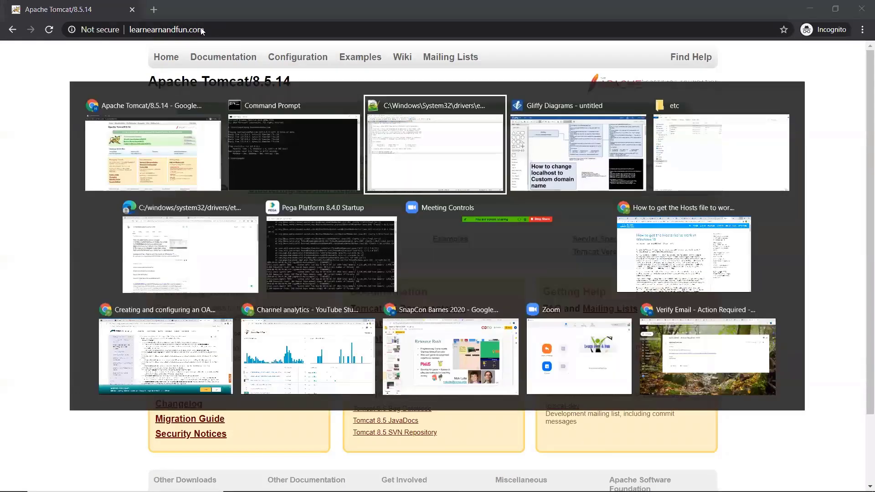